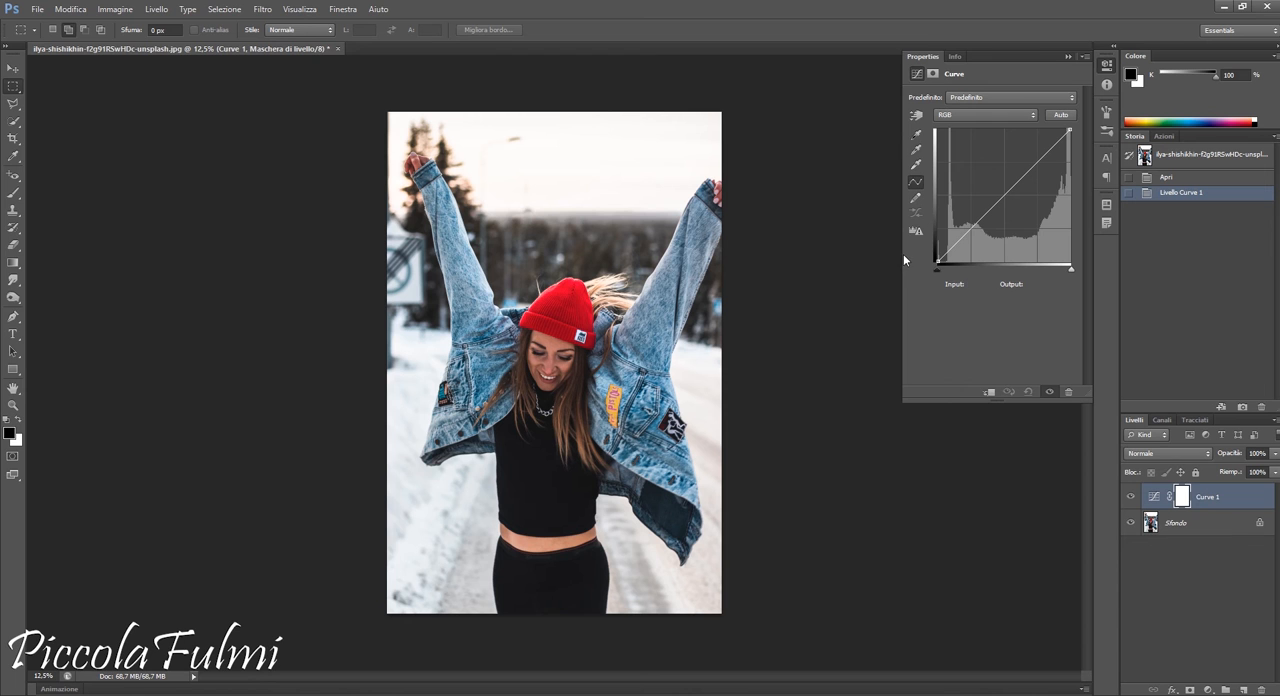
Switch the curves adjustment to the red channel and set the black point's output to 19
left_click(982, 115)
left_click(982, 139)
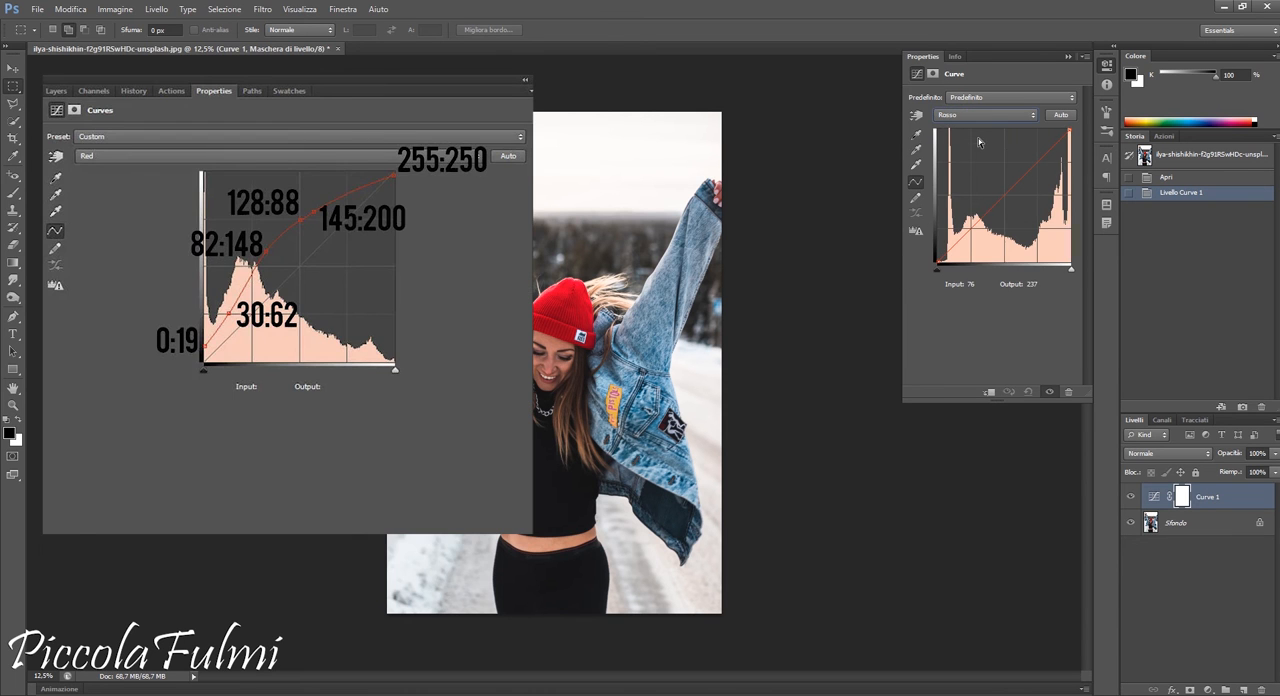
left_click(937, 262)
left_click(1044, 283)
type("19")
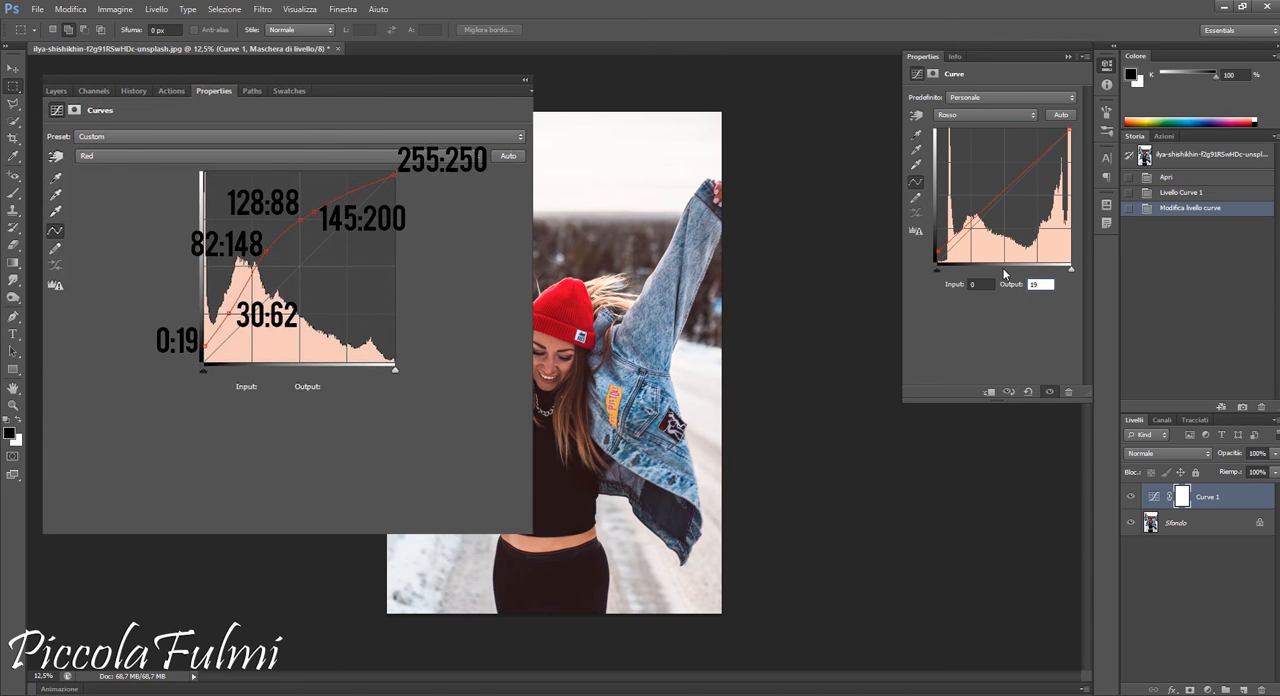
Add a shadow point to the red curve at input 30, output 62
left_click(958, 231)
left_click(978, 284)
type("30")
left_click(1045, 284)
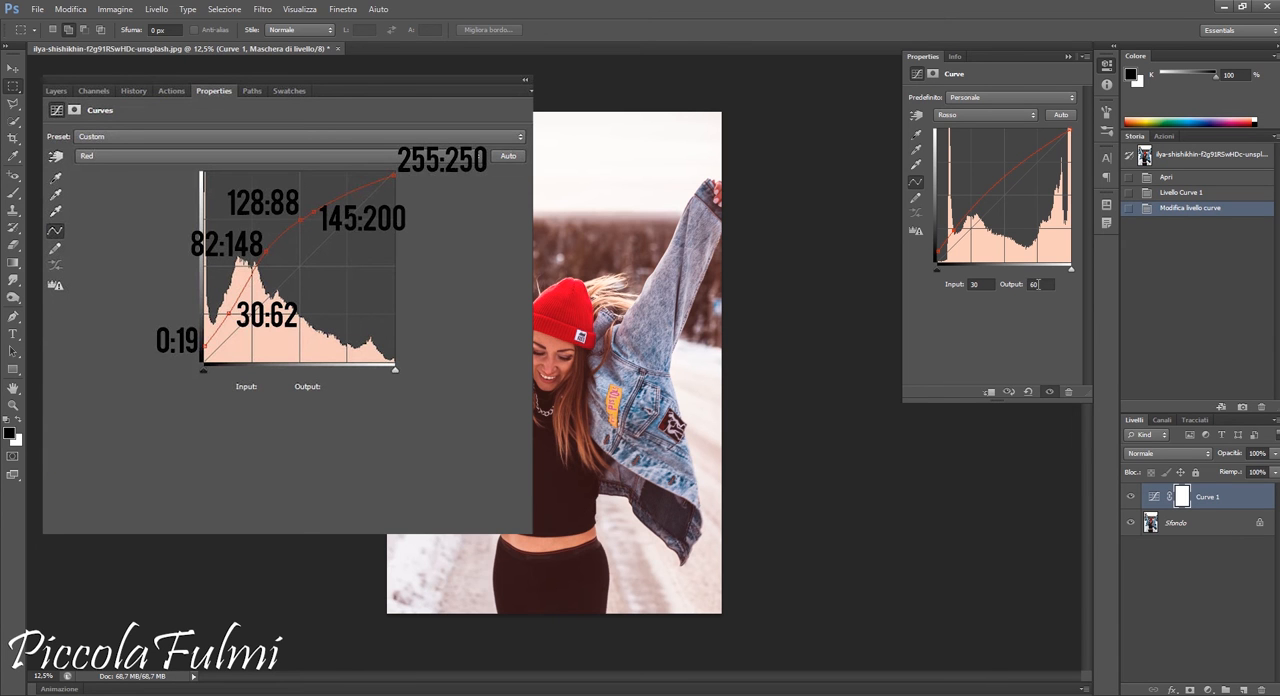
key("BackSpace")
type("2")
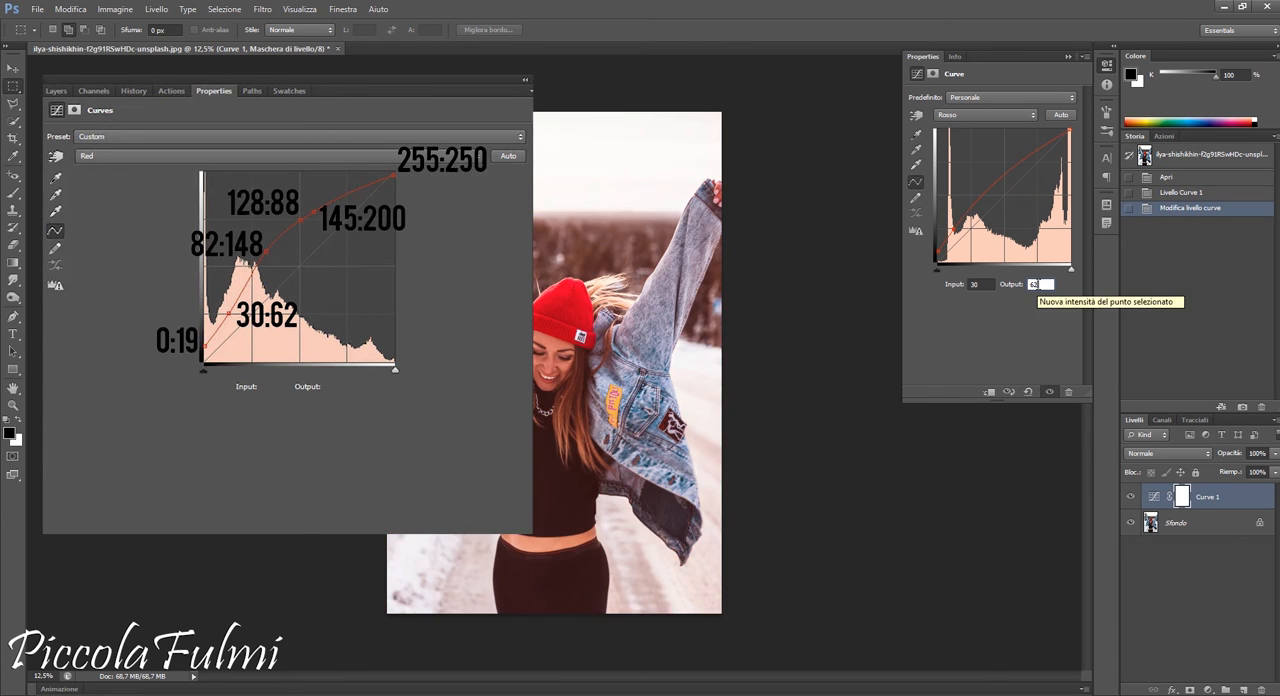
Add another point to the red curve at input 82, output 148
left_click(970, 208)
left_click(978, 285)
type("82")
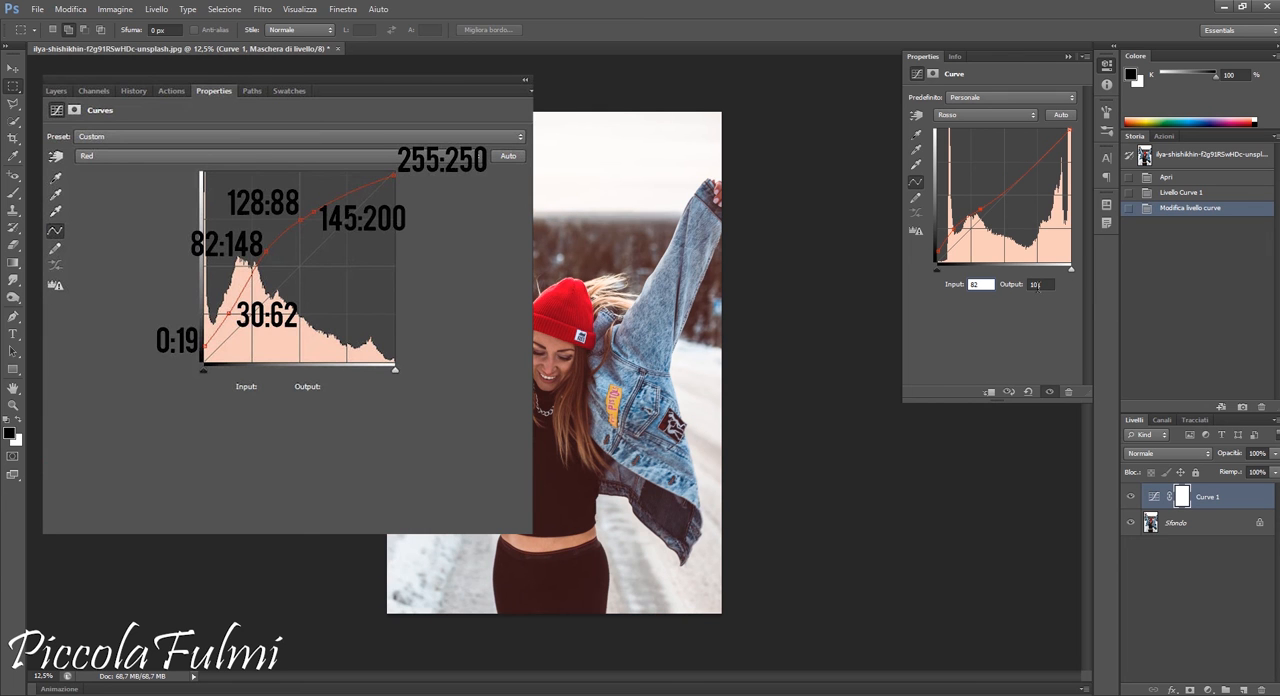
left_click(1046, 286)
type("148")
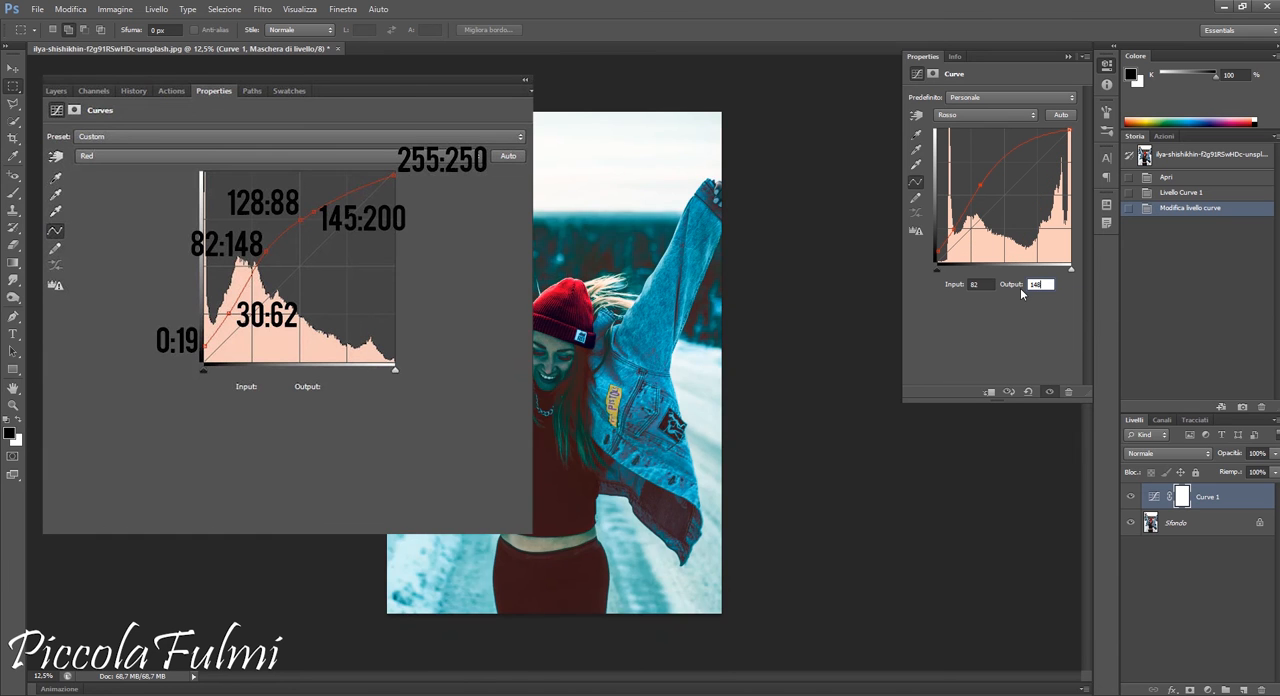
Add a midtone point to the red curve at input 128, output 188
left_click(997, 163)
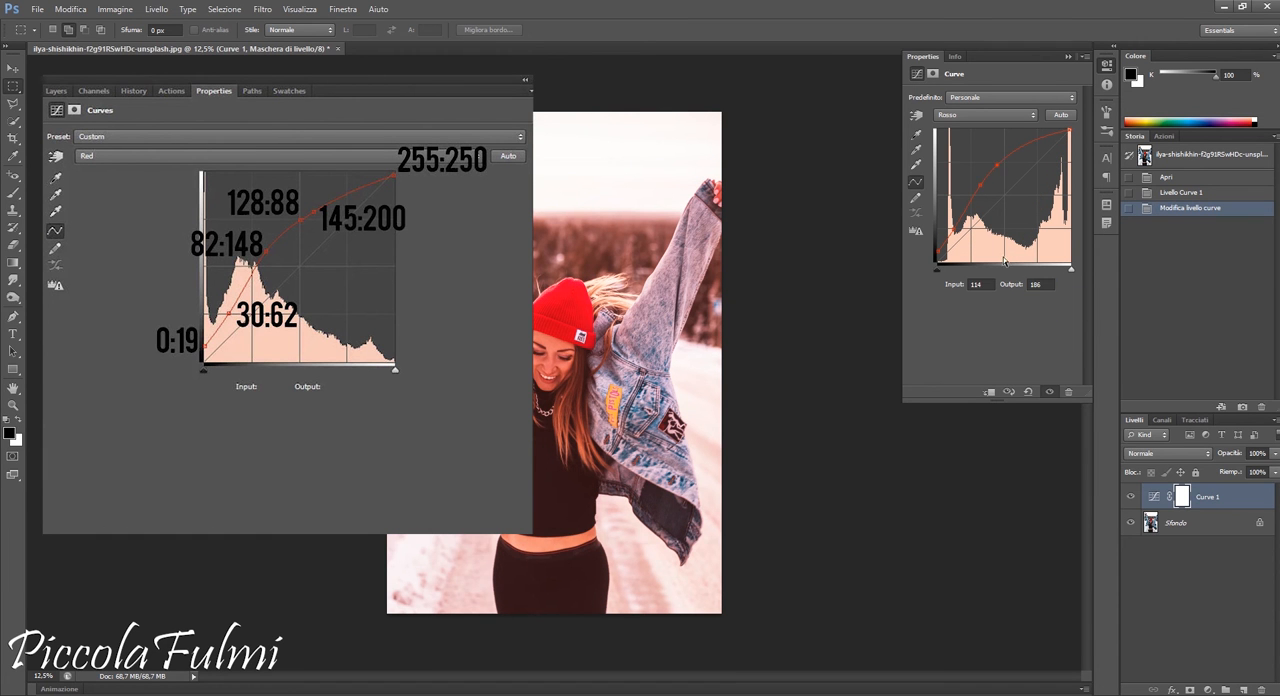
left_click(990, 285)
type("12")
left_click(1043, 285)
type("4")
type("88")
Add a point above the midtones on the red curve at input 145, output 200
left_click(1020, 152)
left_click(978, 285)
type("145")
left_click(1045, 286)
type("200")
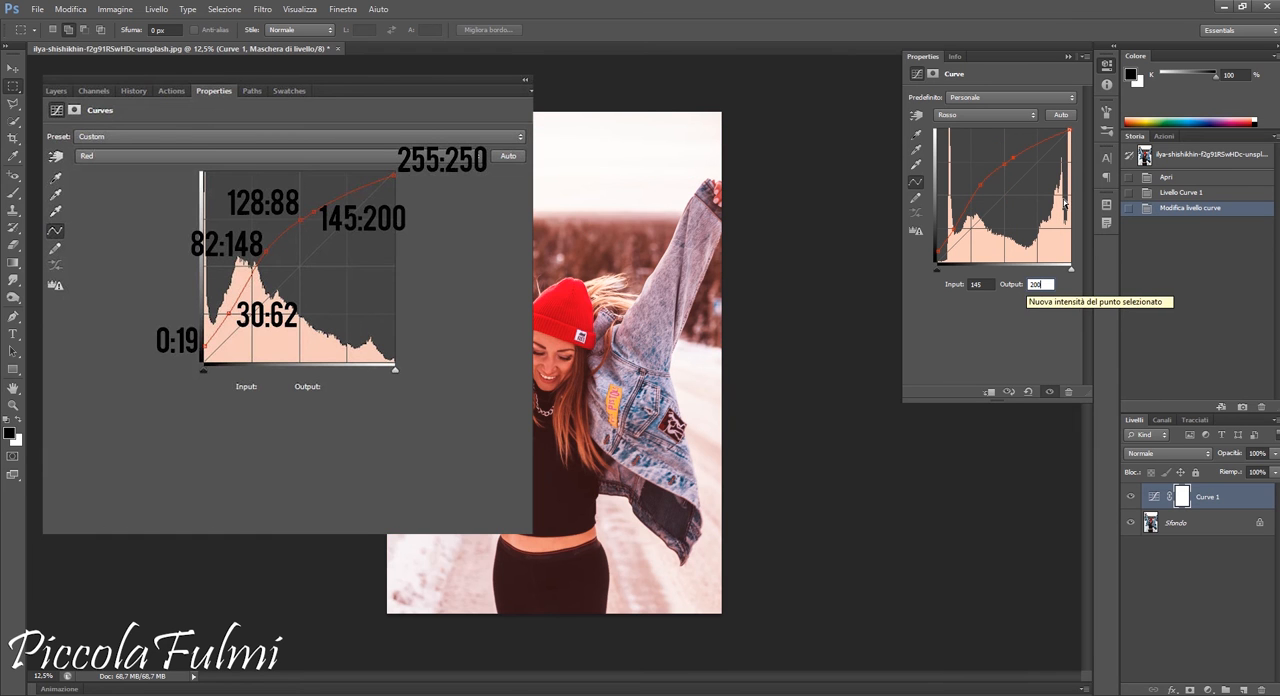
Set the output of the red curve's white point at input 255 to 250
left_click(1070, 131)
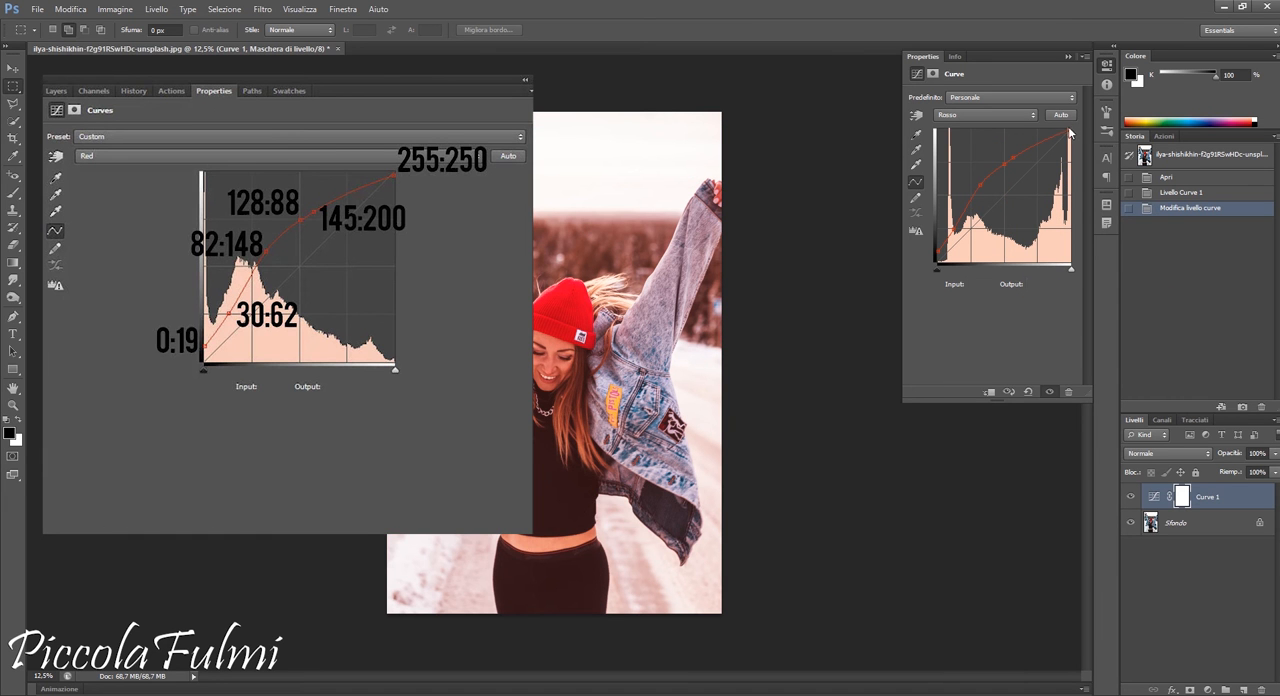
left_click_drag(1041, 286, 1022, 288)
type("250")
Switch the curves adjustment to the green channel and add a point at input 48, output 72
left_click(940, 117)
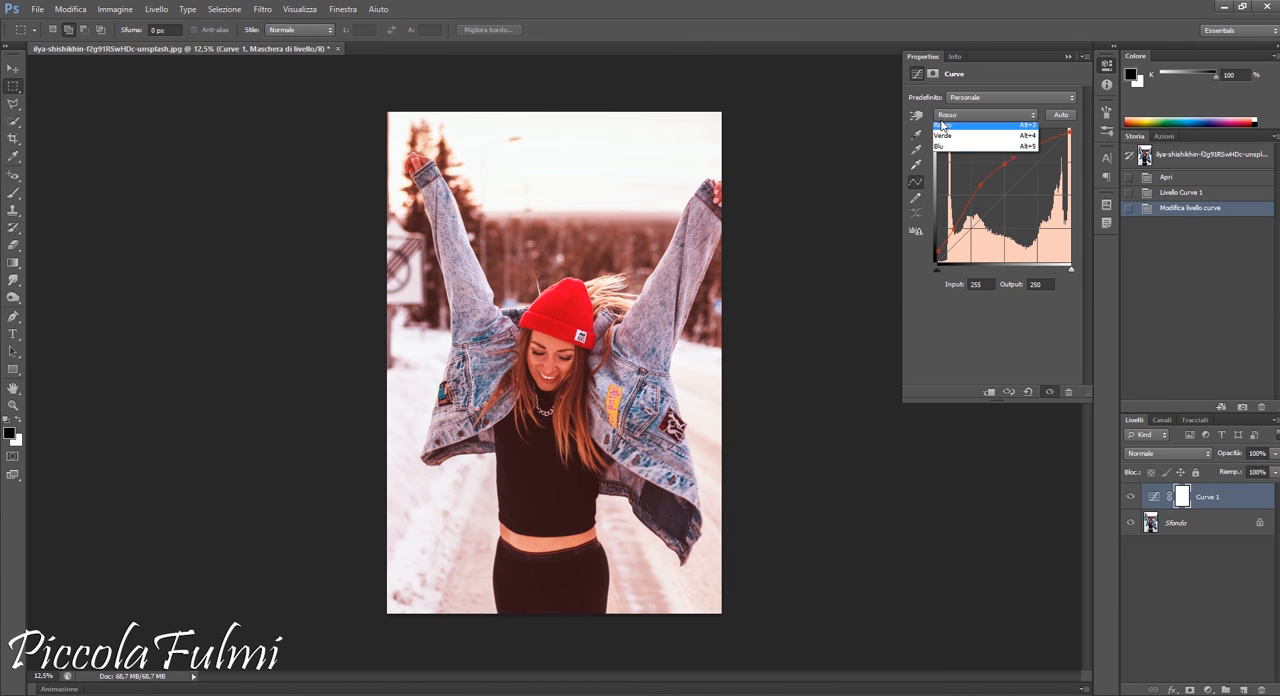
left_click(950, 146)
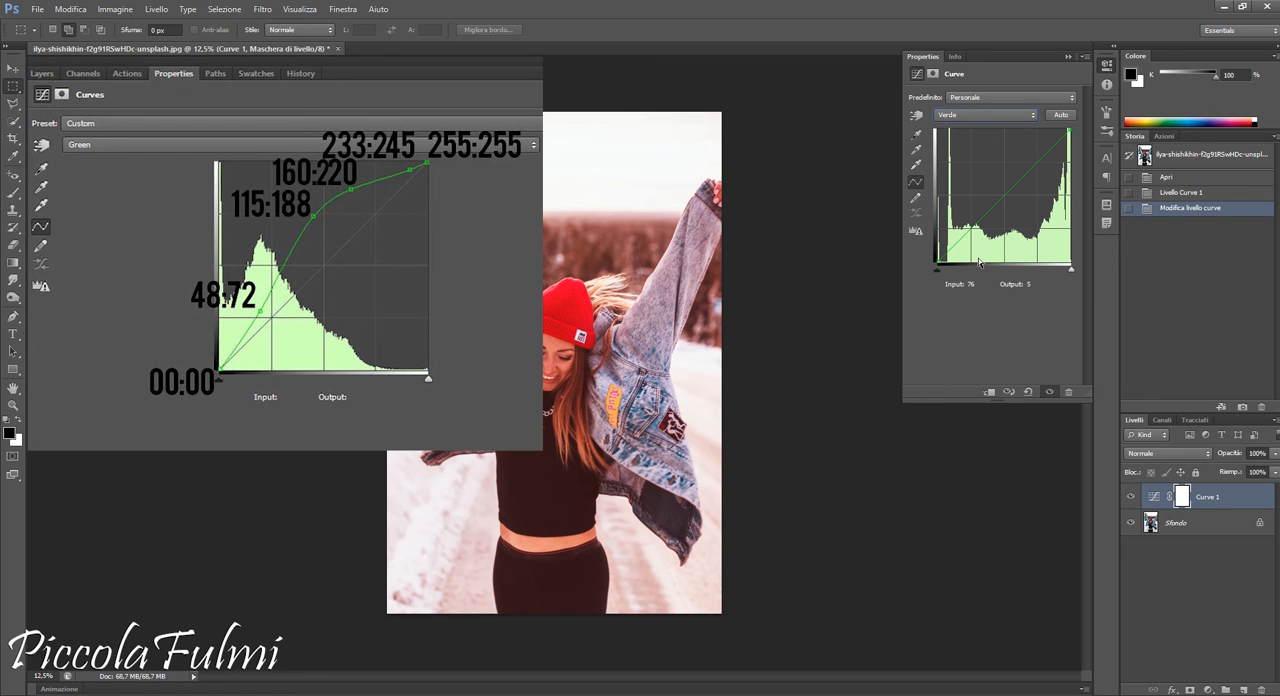
left_click(937, 259)
left_click(976, 284)
type("48")
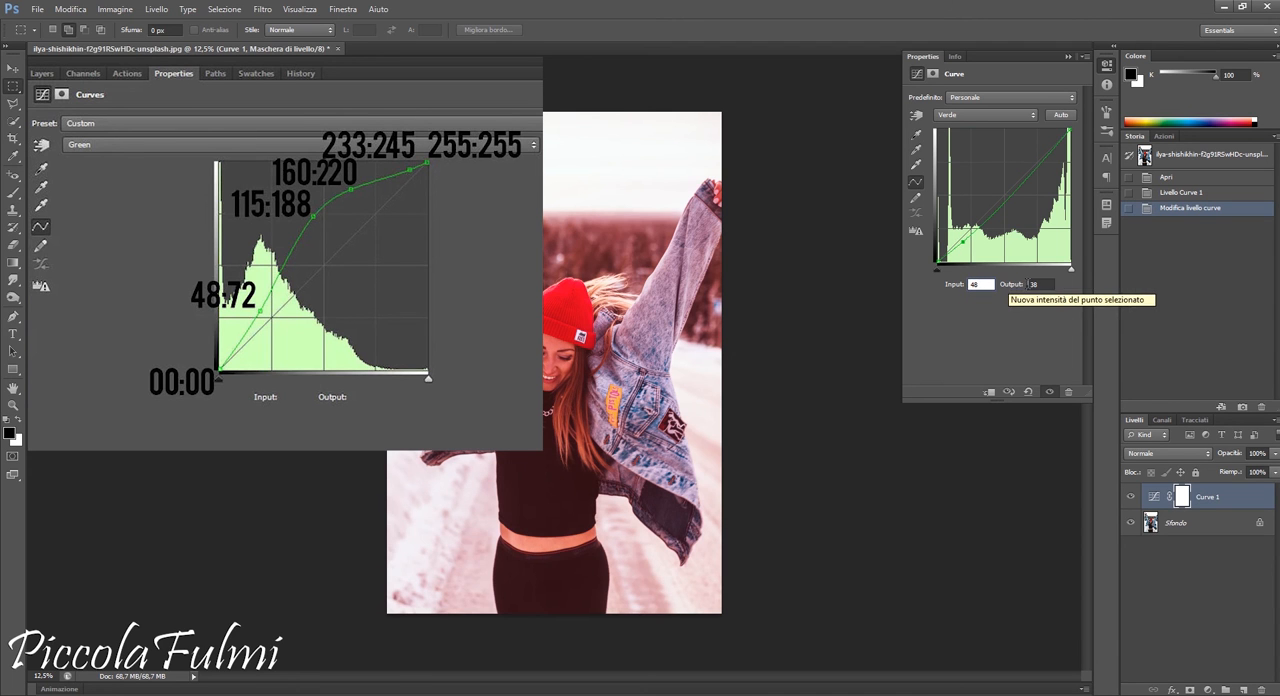
left_click_drag(1052, 288, 1027, 291)
type("7")
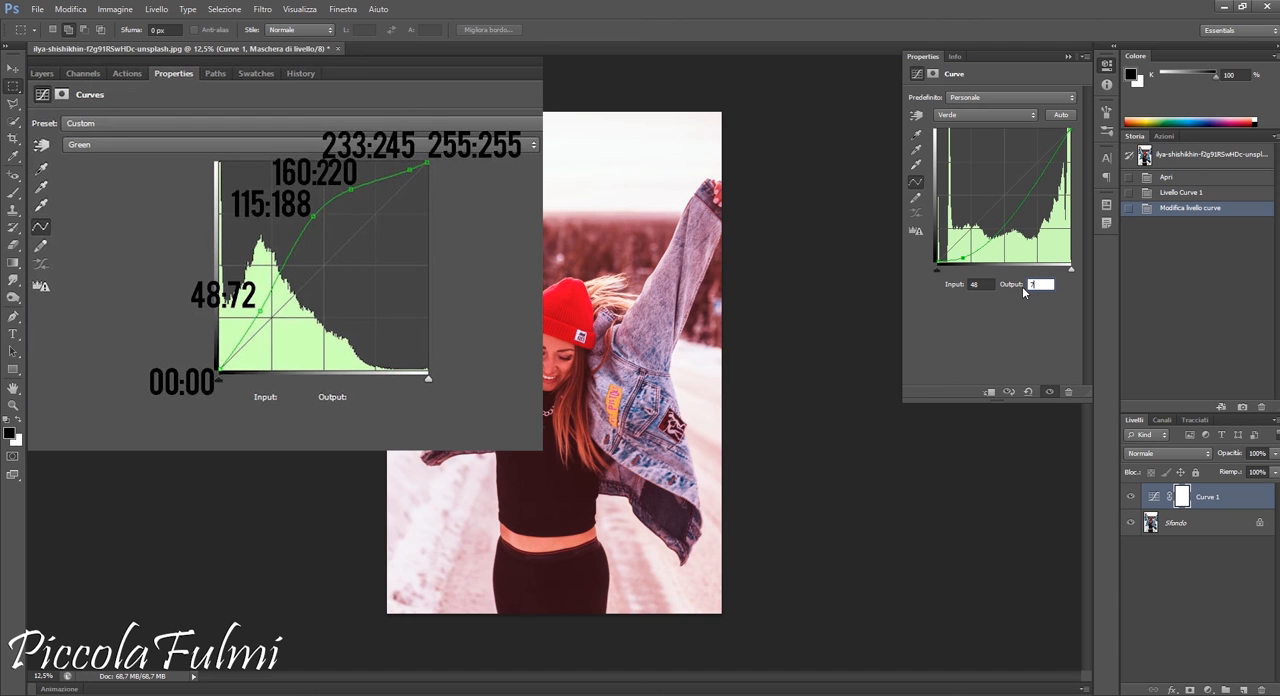
type("2")
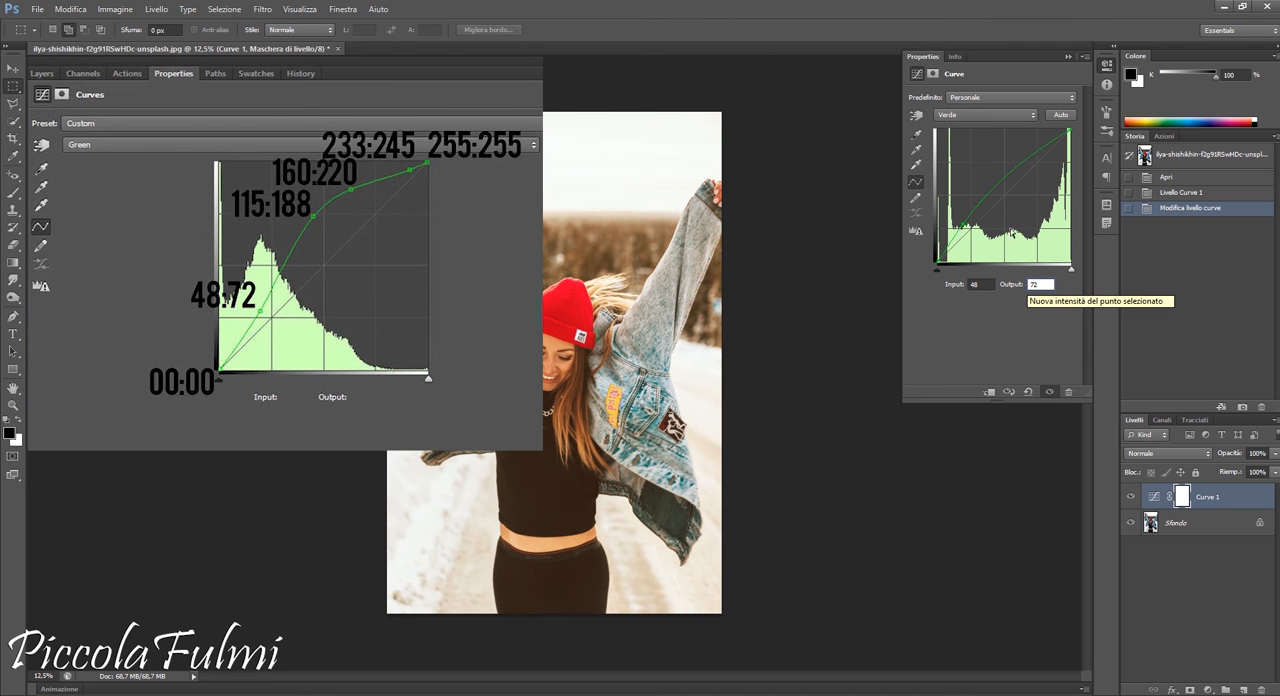
Add a midtone point to the green curve at input 115, output 188
left_click(983, 197)
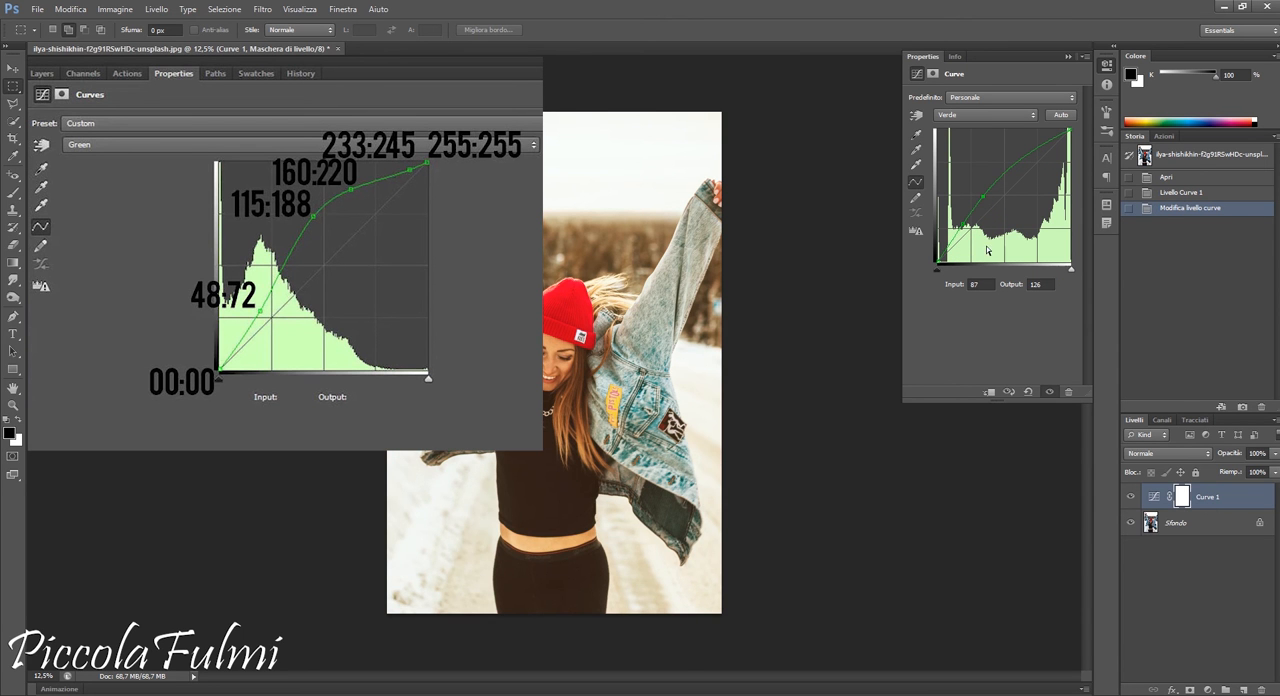
left_click(975, 284)
type("115")
left_click(1040, 285)
type("1")
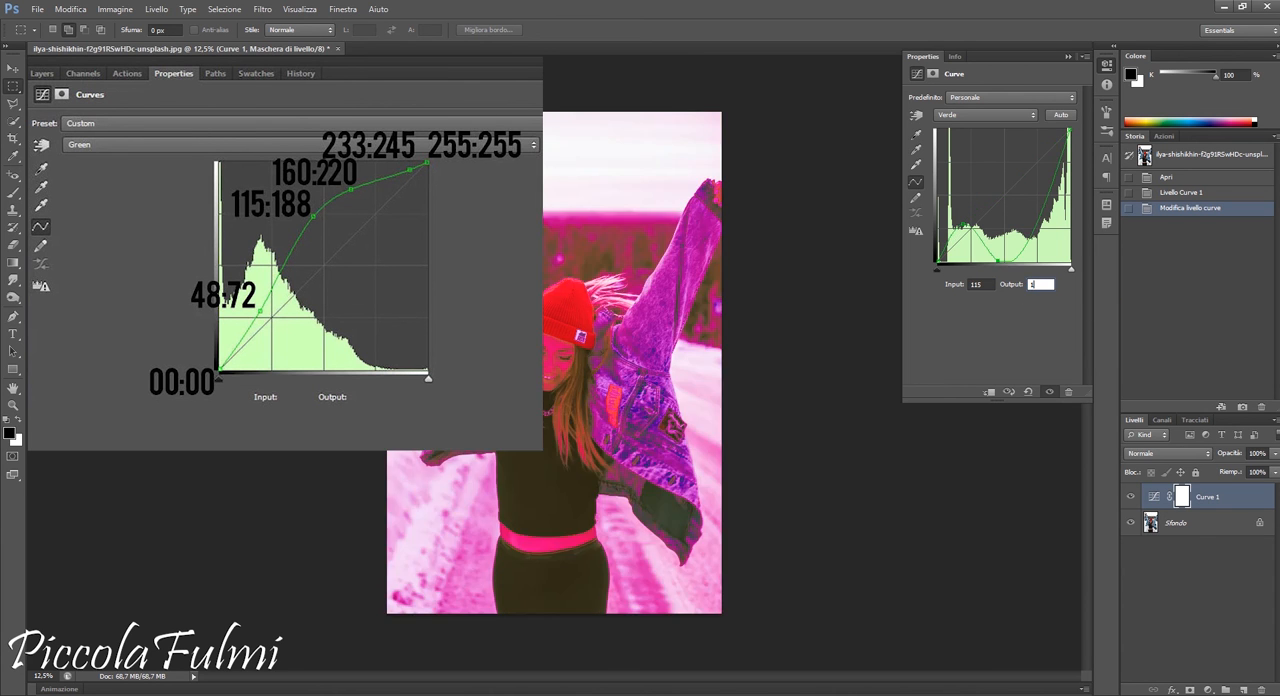
type("88")
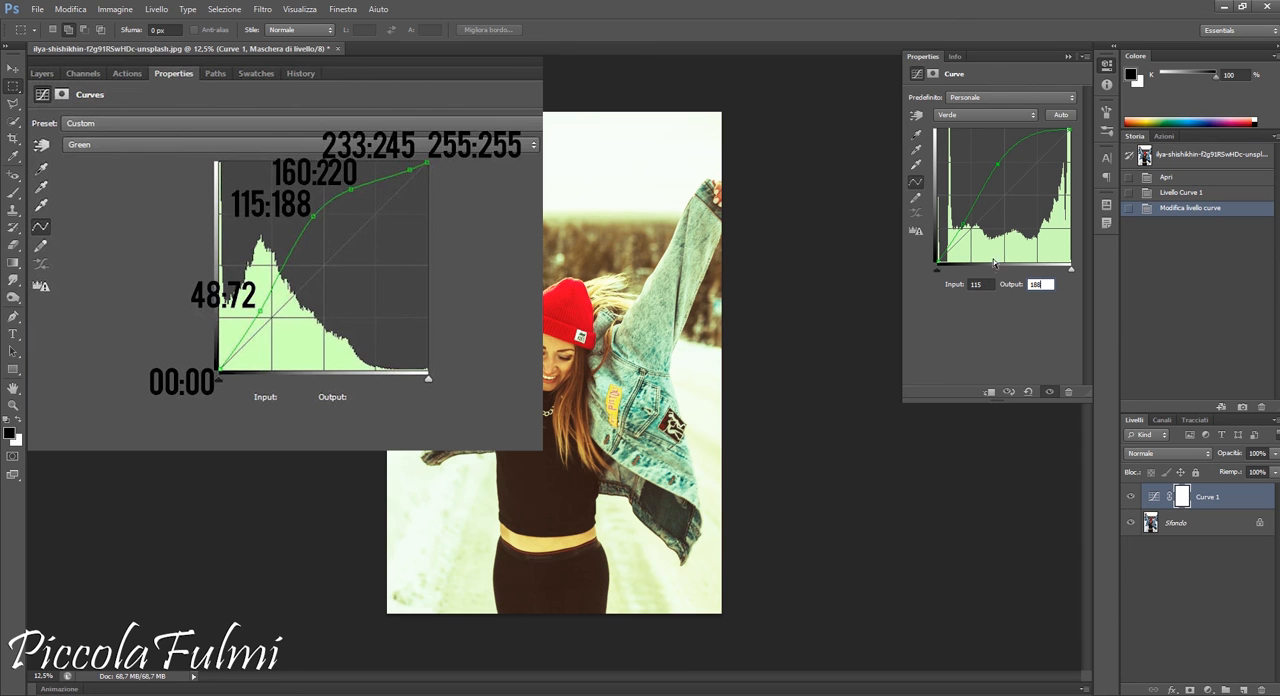
Add an upper point to the green curve at input 160, output 220
left_click(1011, 150)
left_click(975, 284)
type("160")
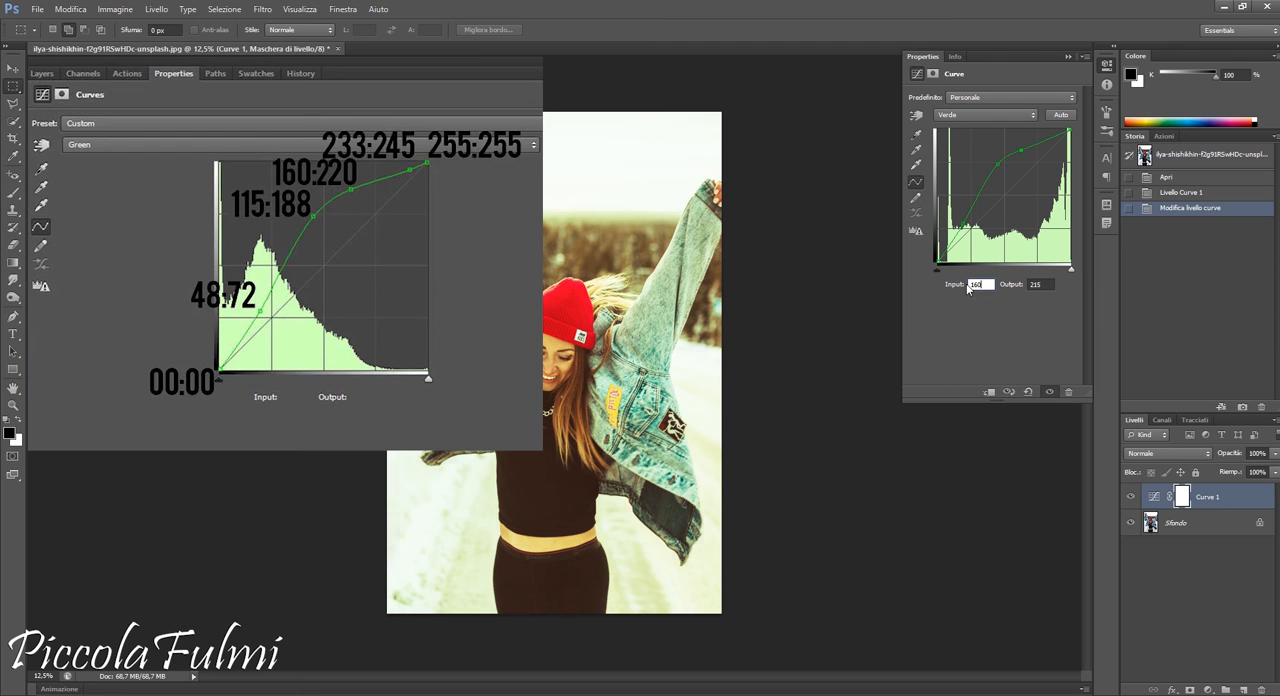
left_click(1046, 284)
type("2")
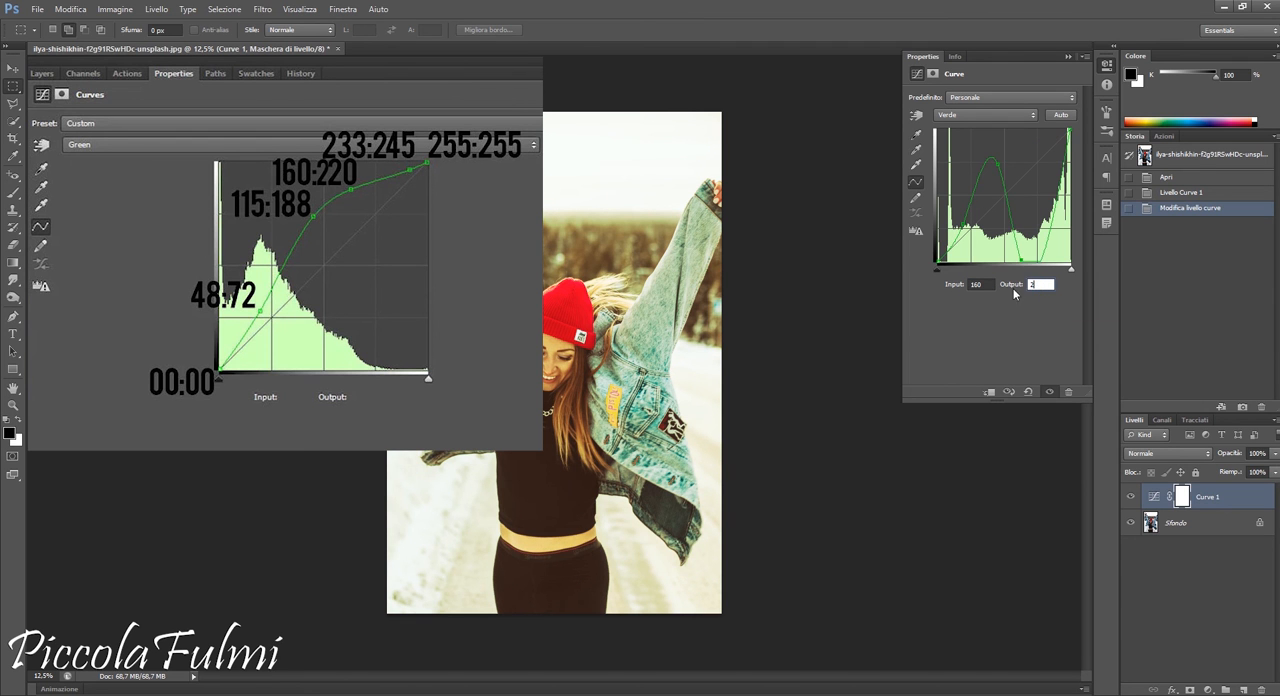
type("20")
Add a highlight point to the green curve at input 233, output 245, keeping the white point at 255
left_click(1042, 139)
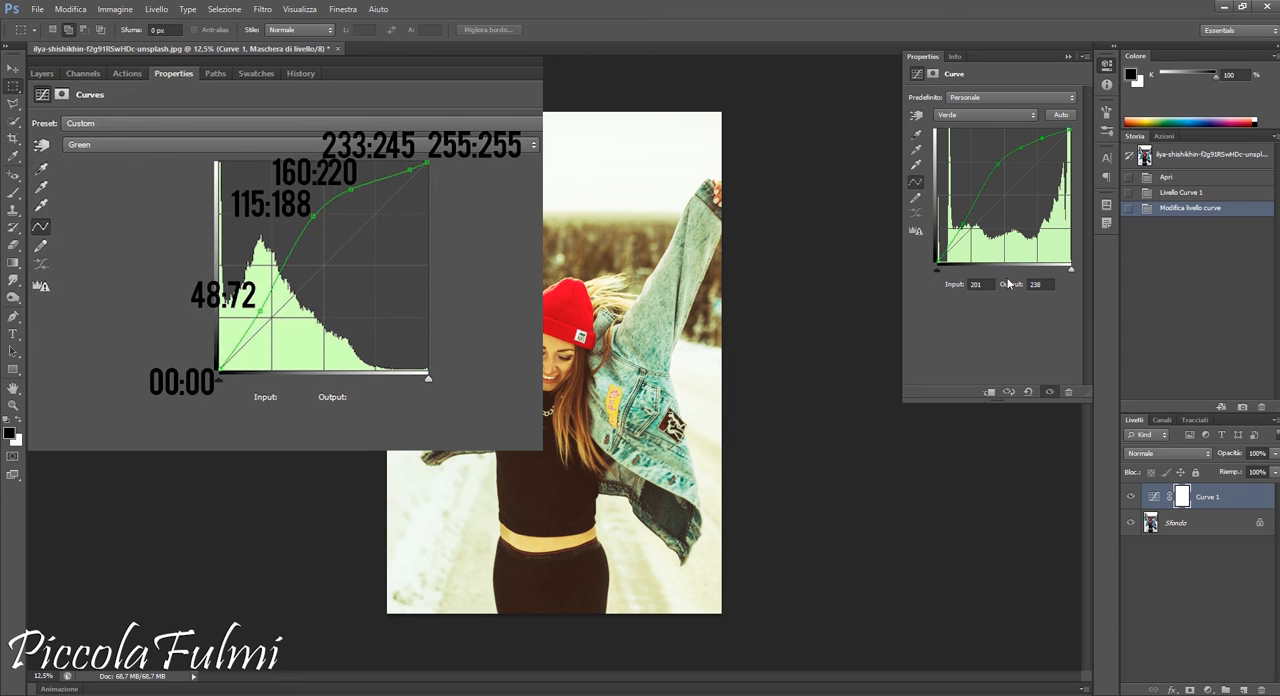
left_click(974, 284)
type("233")
left_click(1040, 286)
type("245")
left_click(1068, 131)
Switch the curves adjustment to the blue channel and set the black point's output to 25
left_click(971, 116)
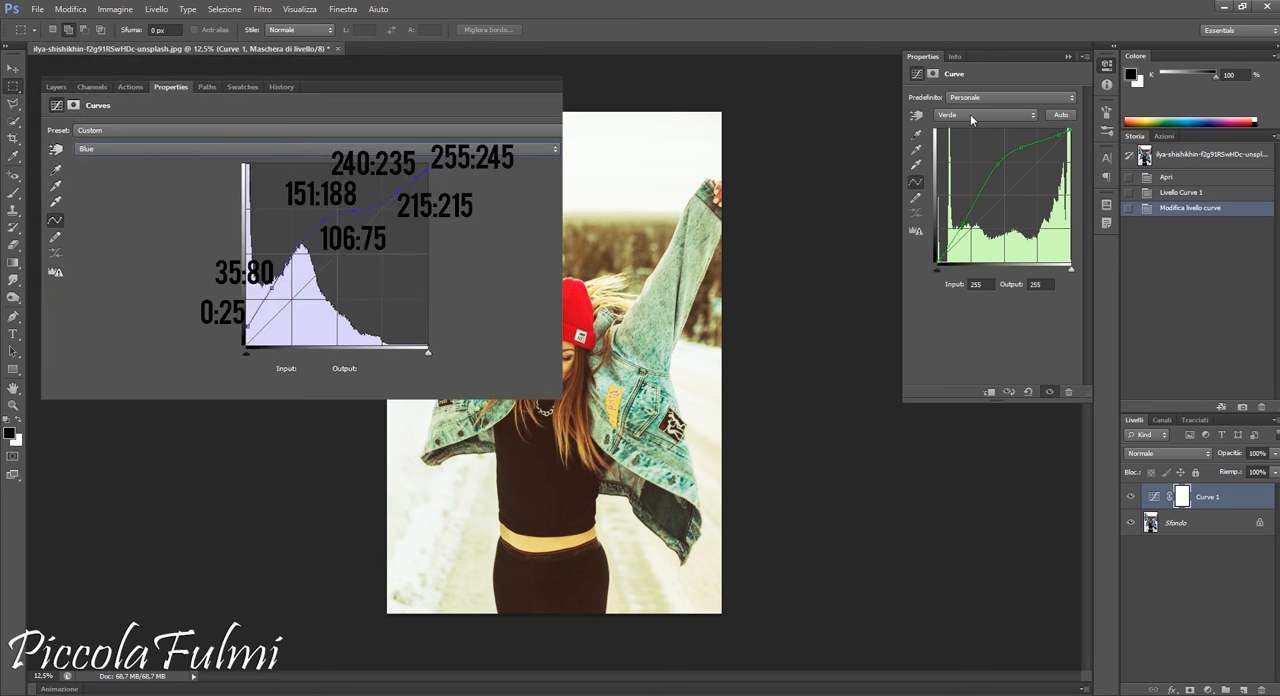
left_click(960, 156)
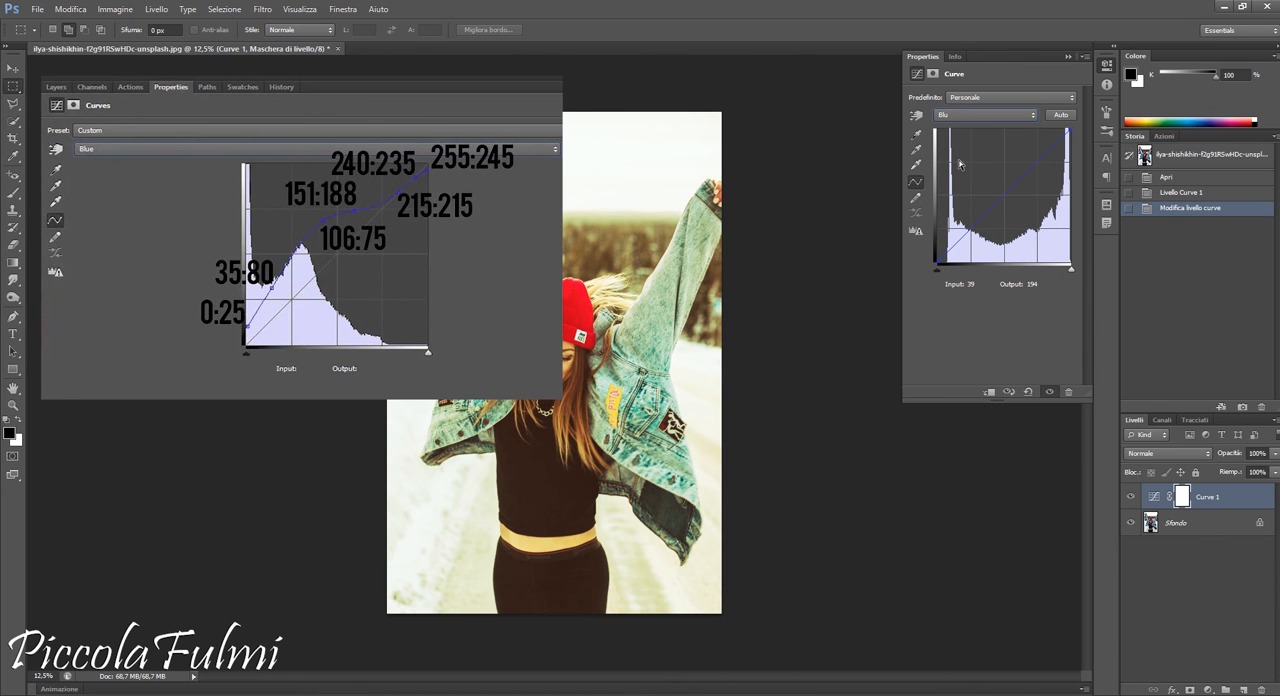
left_click(936, 263)
left_click(1045, 285)
type("25")
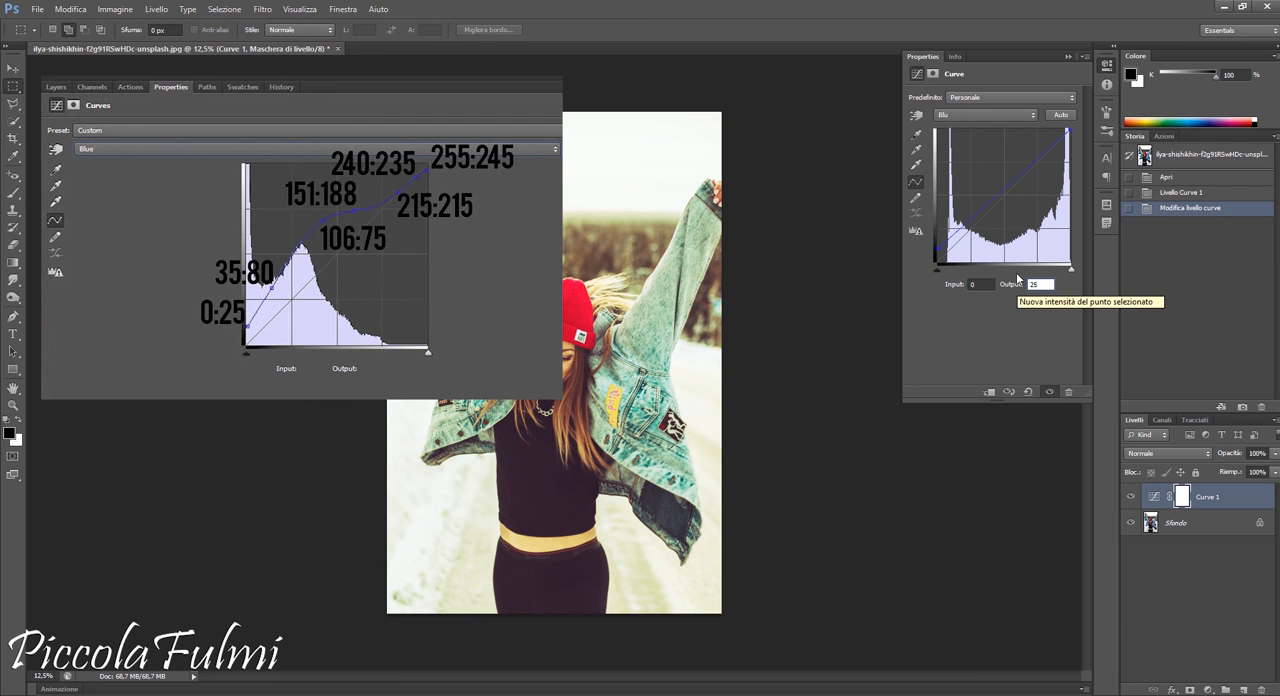
Add a shadow point to the blue curve at input 35, output 80
left_click(961, 229)
left_click(978, 285)
type("35")
left_click(1033, 284)
type("80")
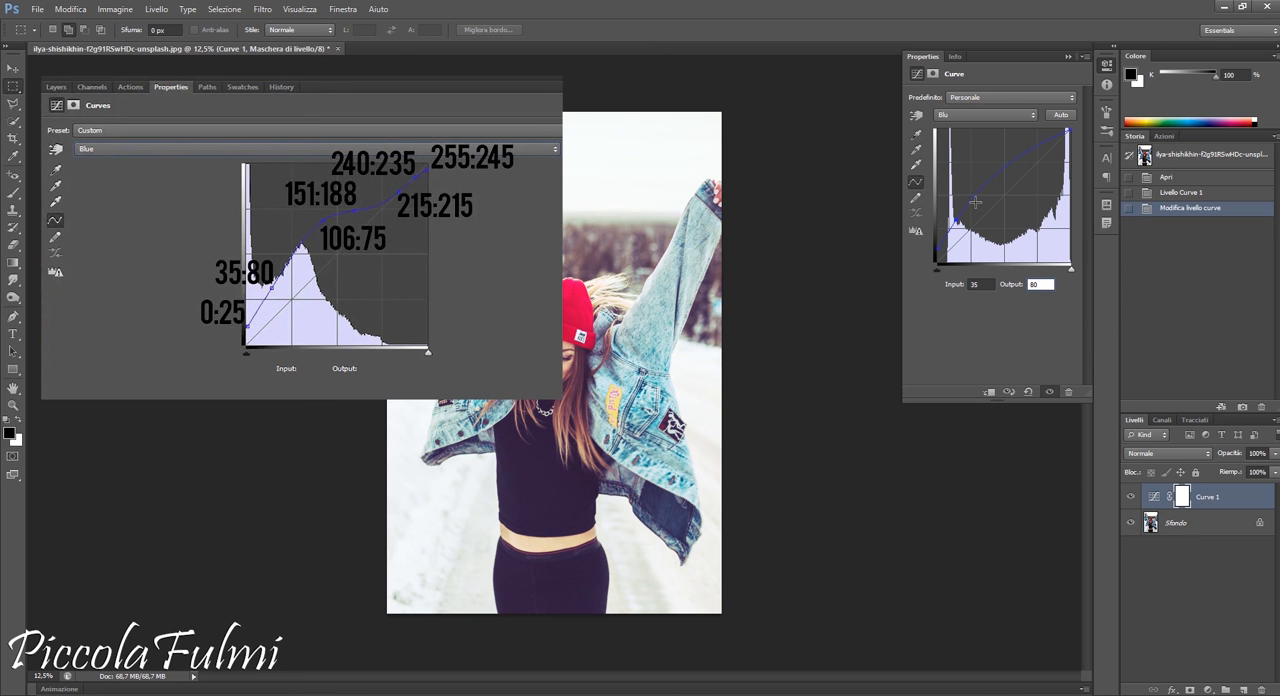
Add another point to the blue curve at input 106, output 175
left_click(970, 201)
left_click(980, 285)
type("106")
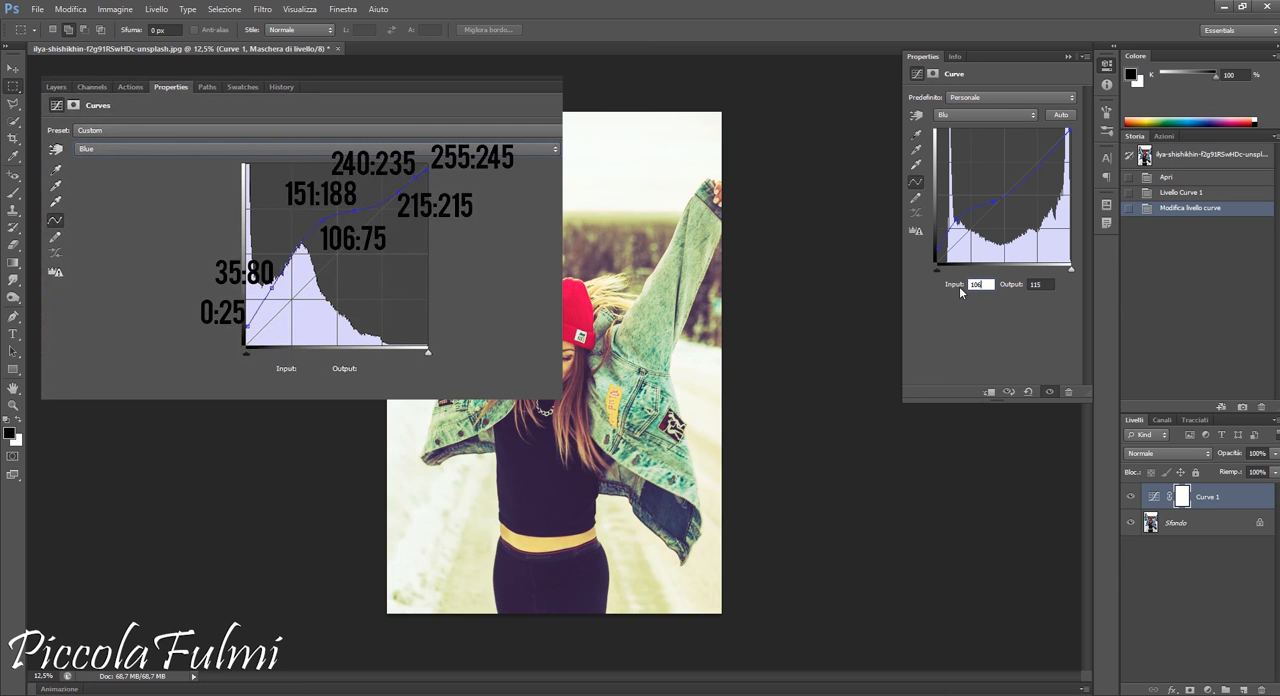
key("Tab")
type("75")
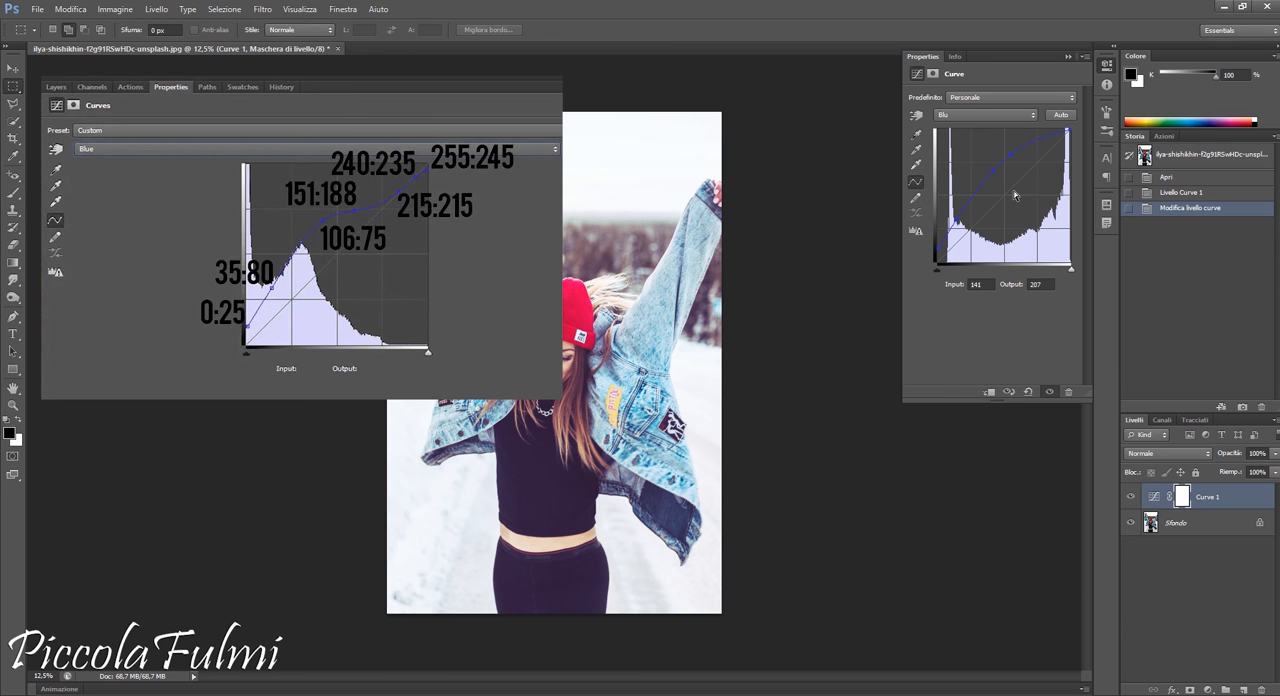
Set the newly added midtone point of the blue curve to input 151, output 188
left_click(957, 289)
type("151")
key("Tab")
type("188")
key("Return")
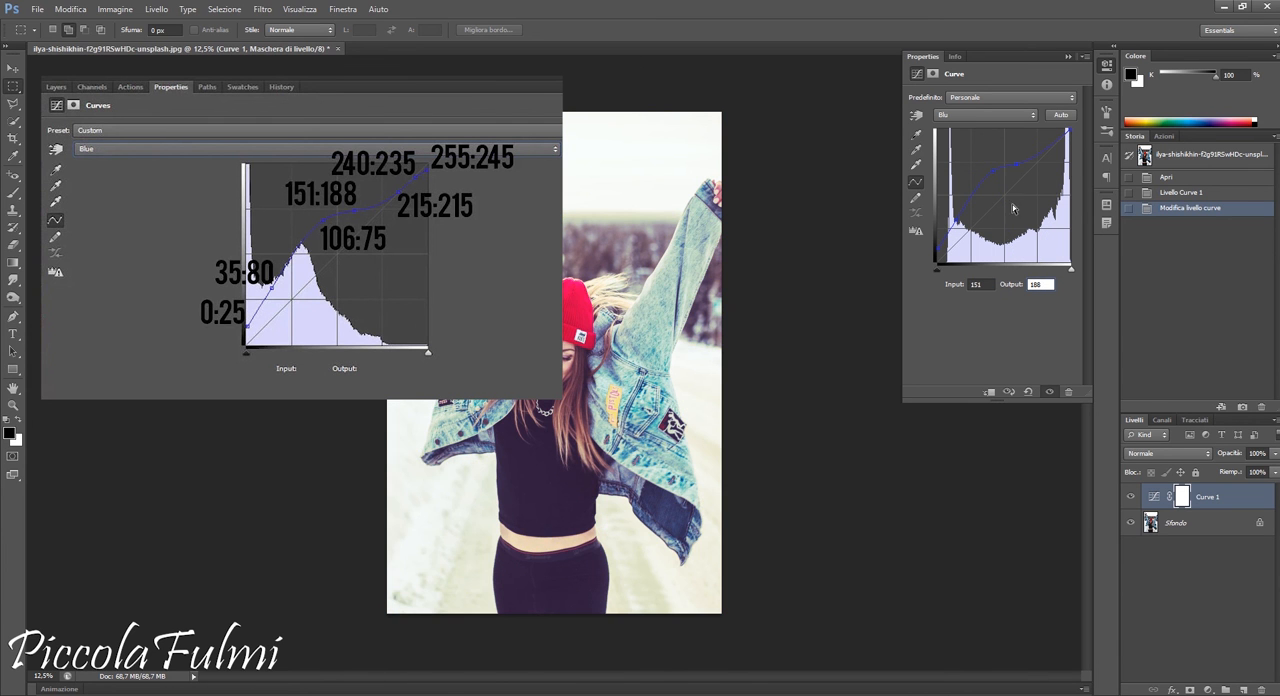
Add an upper point to the blue curve at input 215, output 215
left_click(1034, 157)
left_click(984, 285)
key("BackSpace")
key("BackSpace")
key("BackSpace")
type("21")
left_click_drag(1044, 284, 1024, 290)
type("215")
Add a highlight point near the blue curve's upper end and set its output to 235
left_click(1060, 139)
left_click(982, 284)
key("BackSpace")
type("0")
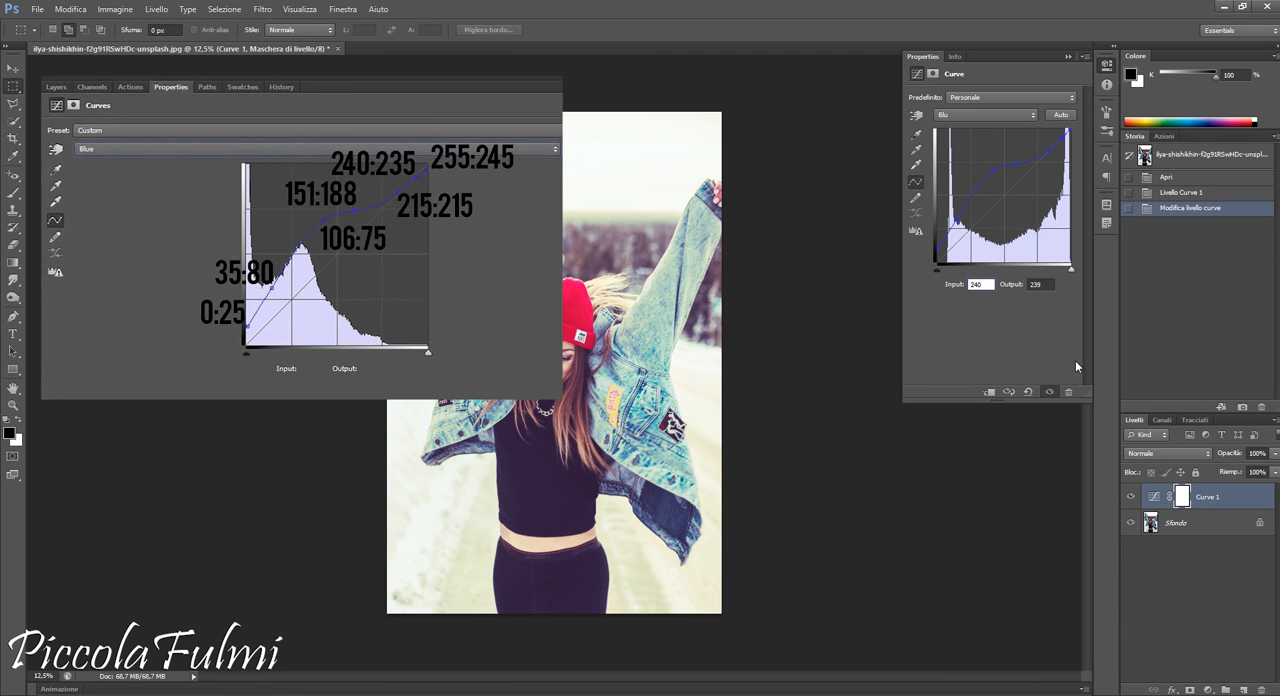
double_click(1040, 285)
type("235")
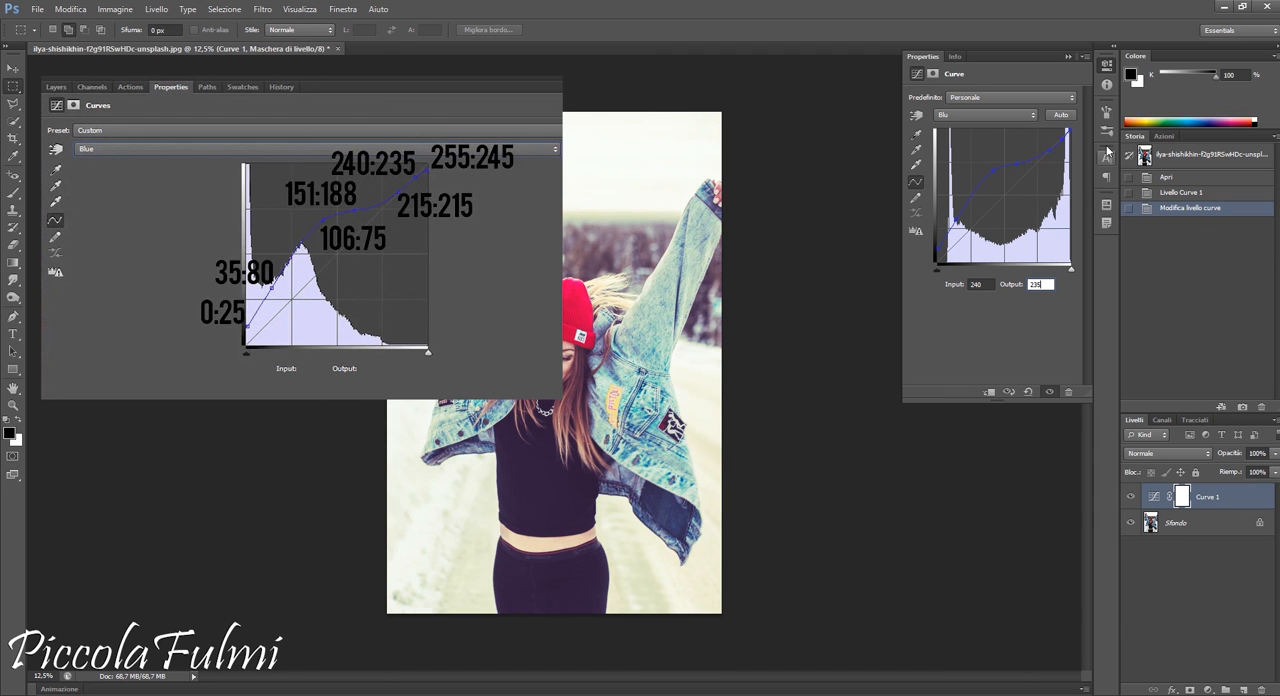
Set the output of the blue curve's white point to 245
left_click(1068, 131)
double_click(985, 287)
type("245")
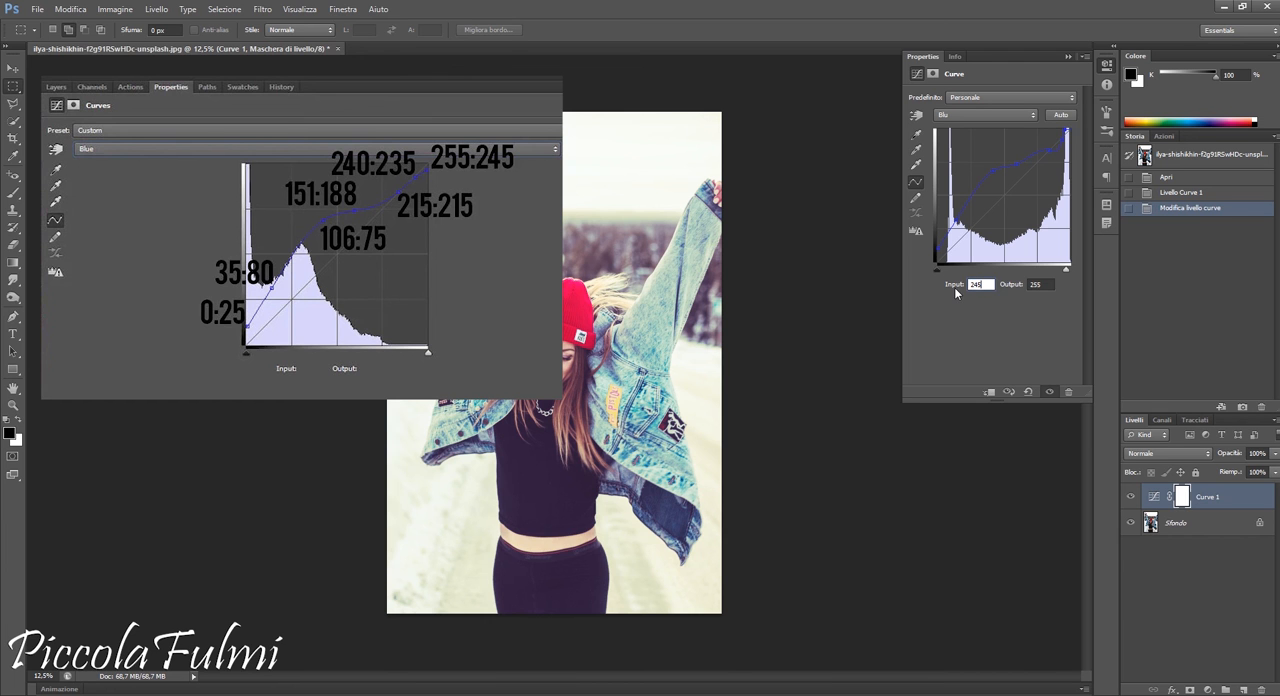
double_click(1043, 286)
type("245")
Set the blue curve's highlight point just below the white point to input 240, output 235, and finish the curves adjustment
left_click(1060, 139)
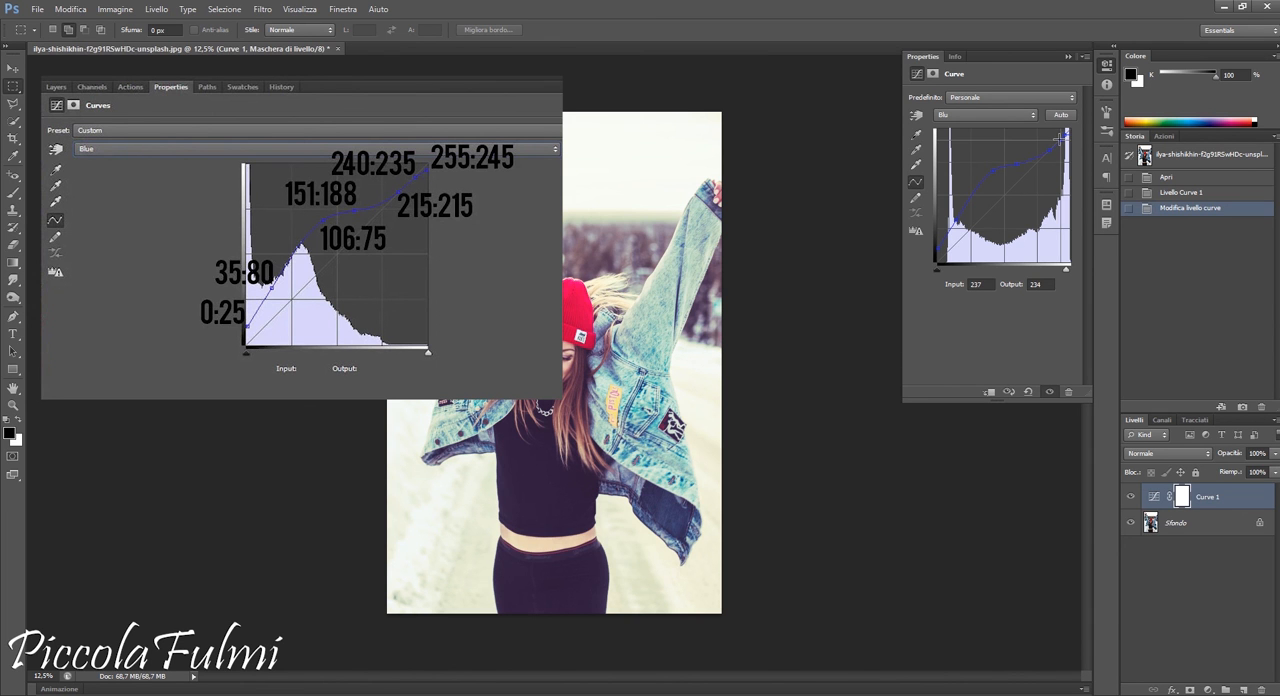
left_click(989, 284)
type("5")
double_click(968, 285)
type("240")
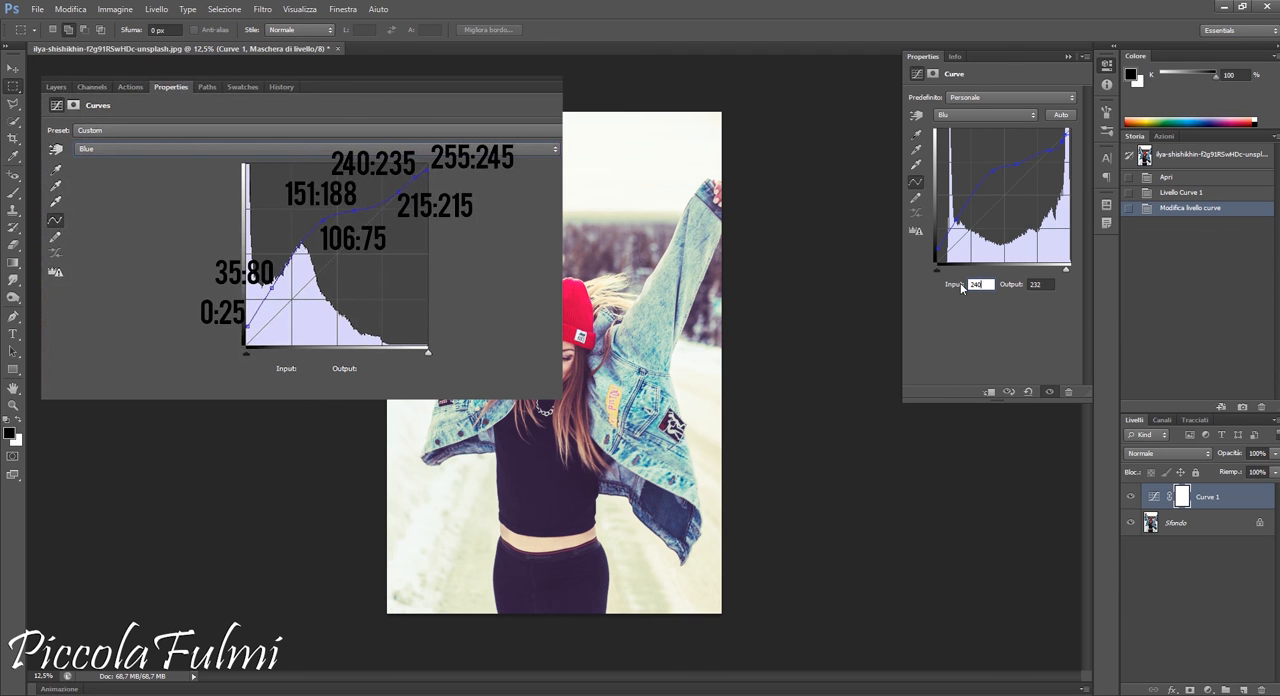
key("Tab")
type("235")
left_click(1046, 152)
left_click(1065, 56)
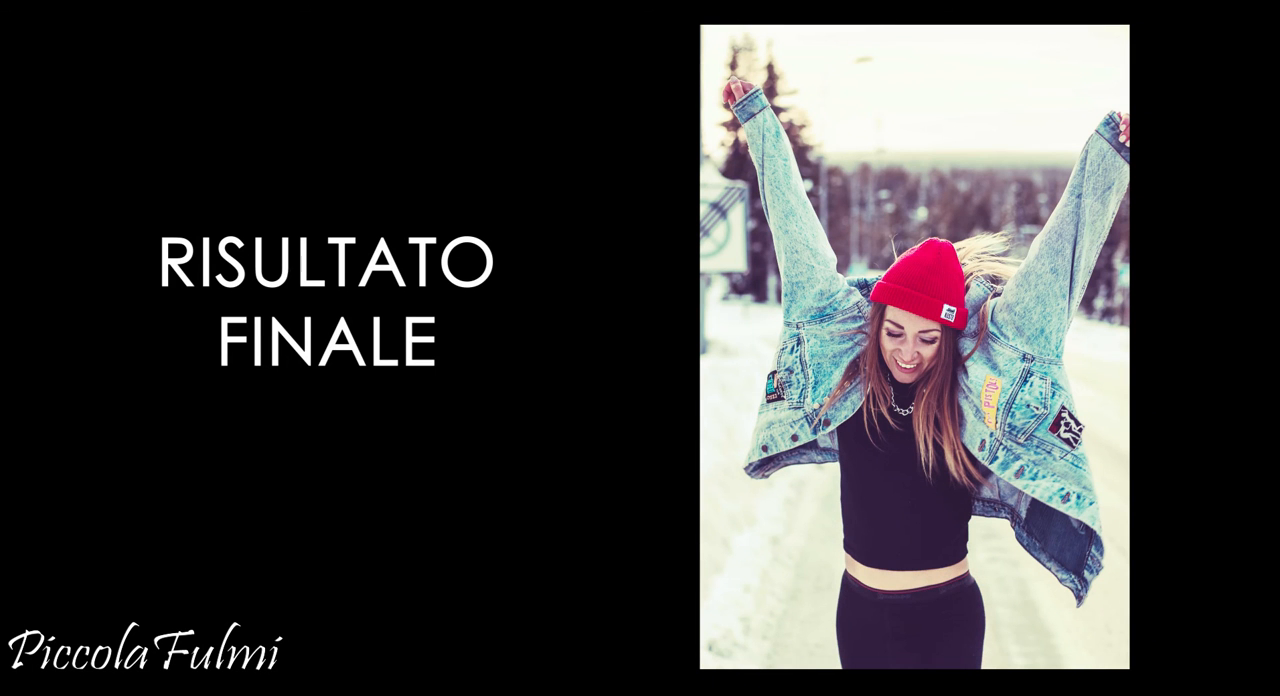